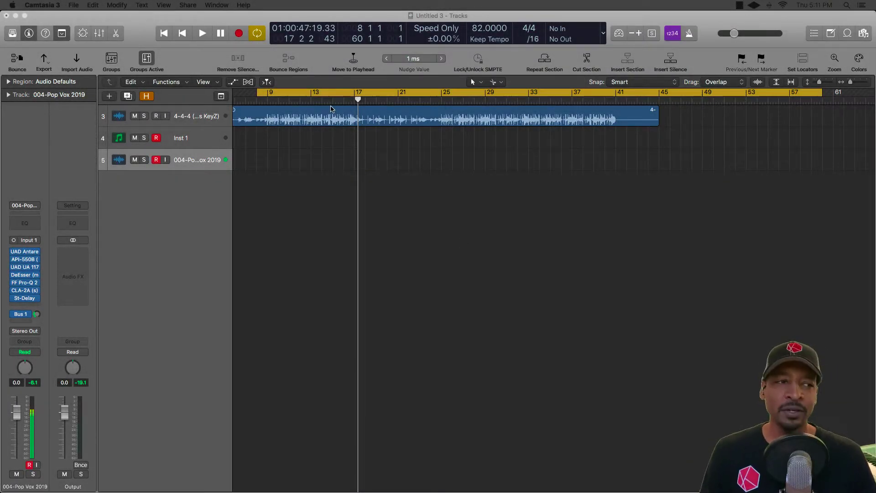
# Play back the beat up to bar 17 and stop playback.
pyautogui.scroll(3, 332, 124)
pyautogui.hscroll(-2, 333, 124)
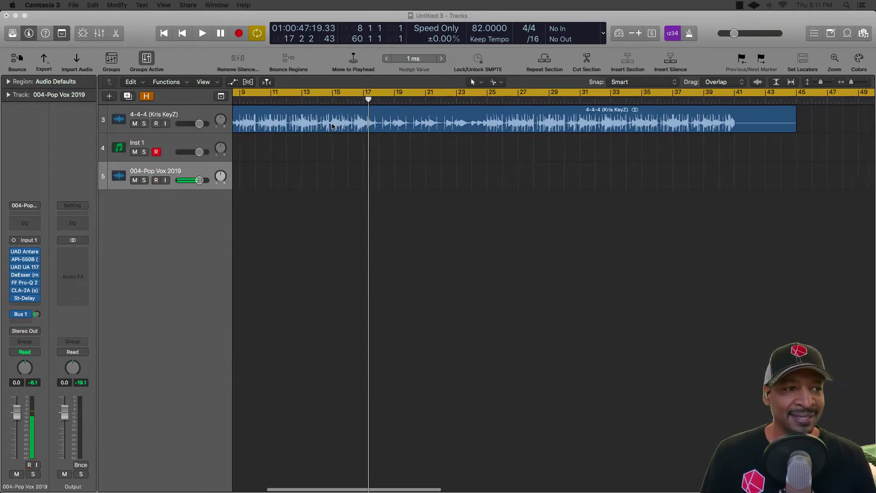
pyautogui.click(335, 96)
pyautogui.press('space')
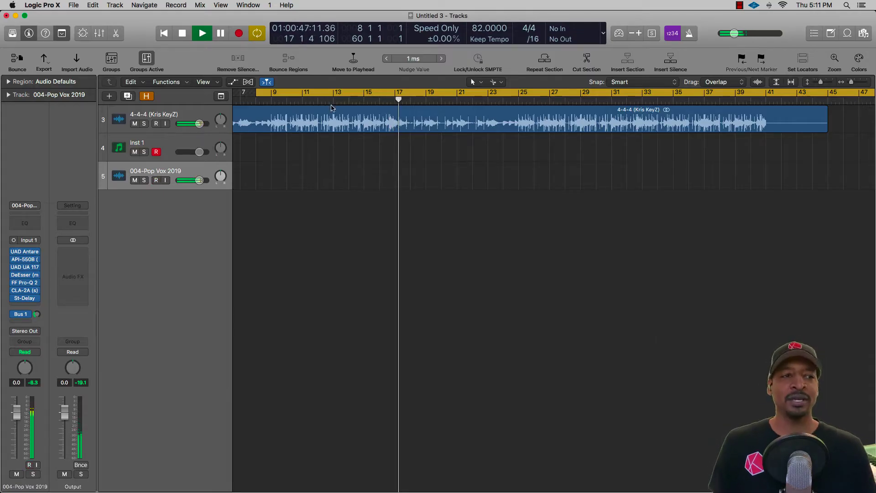
pyautogui.press('space')
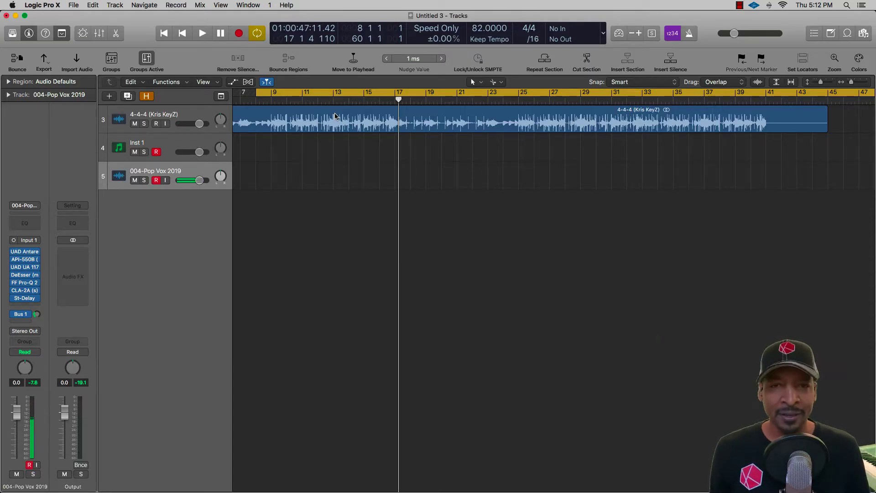
# Record a vocal take on the 004-Pop Vox 2019 track from bar 8 to bar 18, over the beat.
pyautogui.click(342, 116)
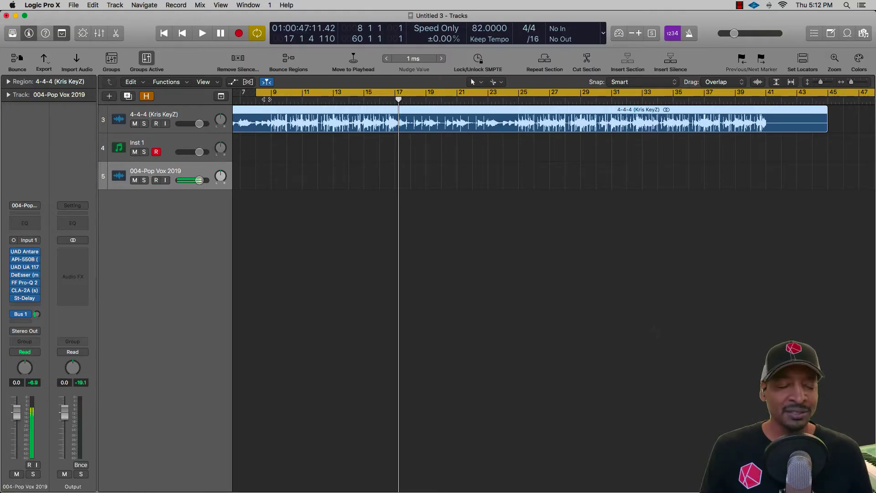
pyautogui.hotkey('ctrl', 'r')
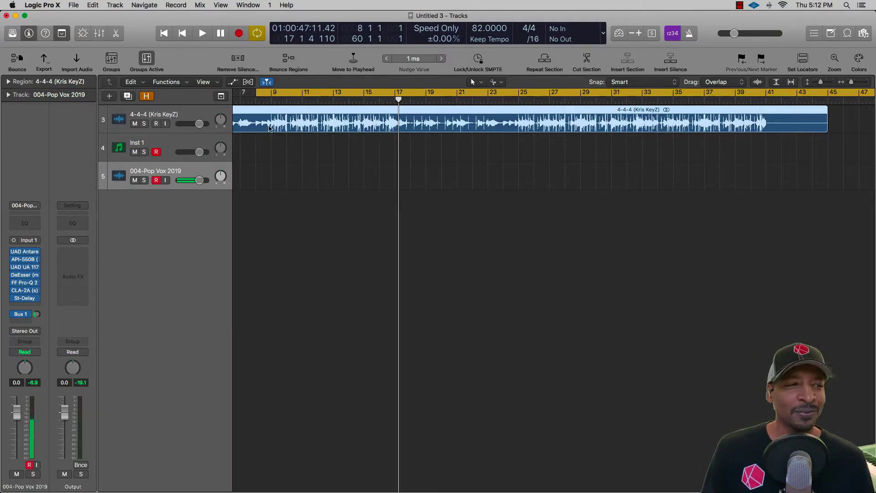
pyautogui.press('super+Tab')
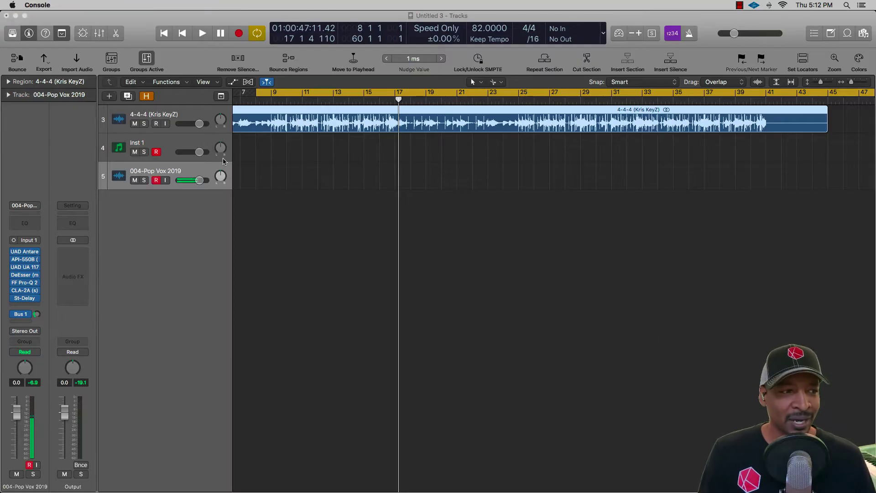
pyautogui.press('r')
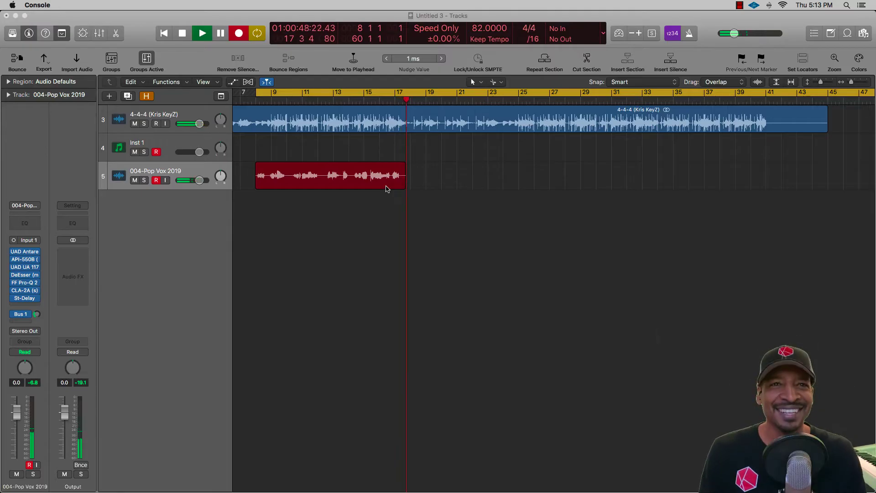
pyautogui.press('space')
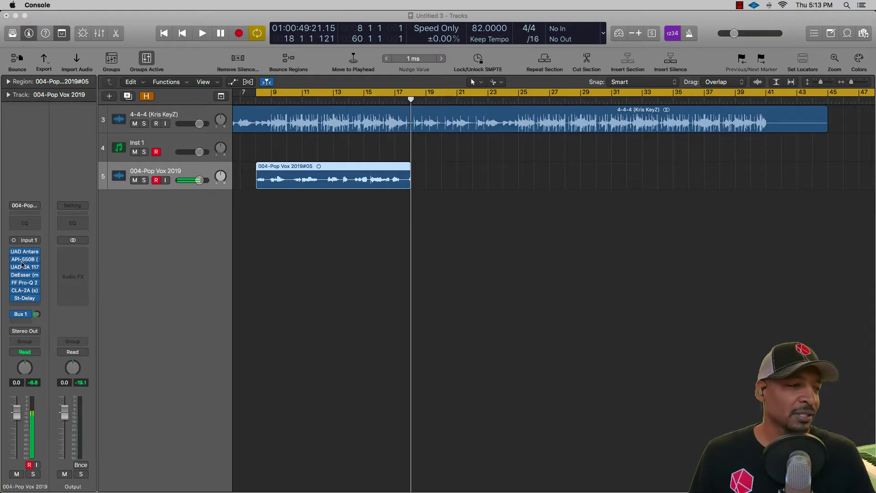
# Remove the Stereo Delay plug-in from the 004-Pop Vox 2019 channel strip.
pyautogui.click(12, 299)
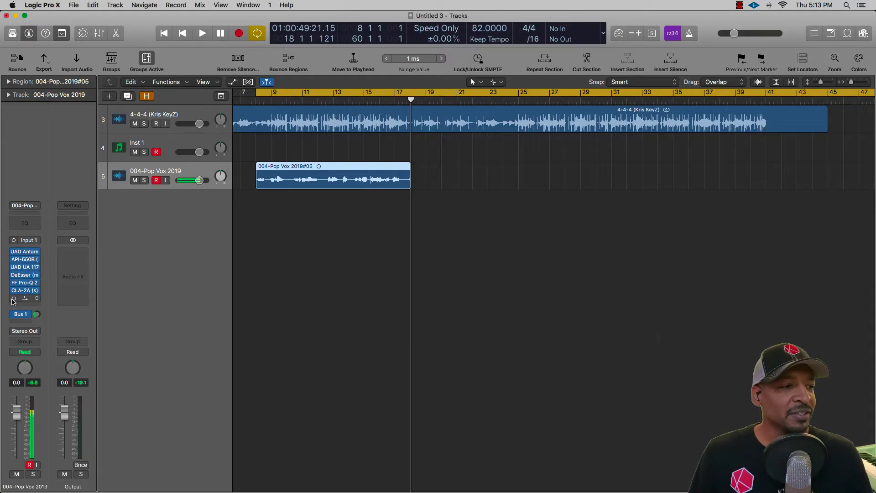
pyautogui.click(36, 300)
pyautogui.click(39, 309)
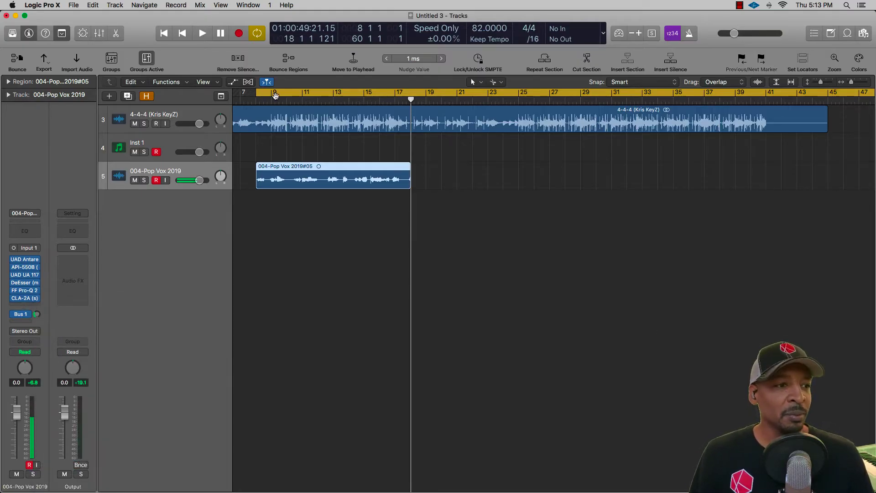
# Play the recorded vocal from bar 8 without delay, check its Auto-Tune Realtime settings, and stop playback.
pyautogui.doubleClick(259, 94)
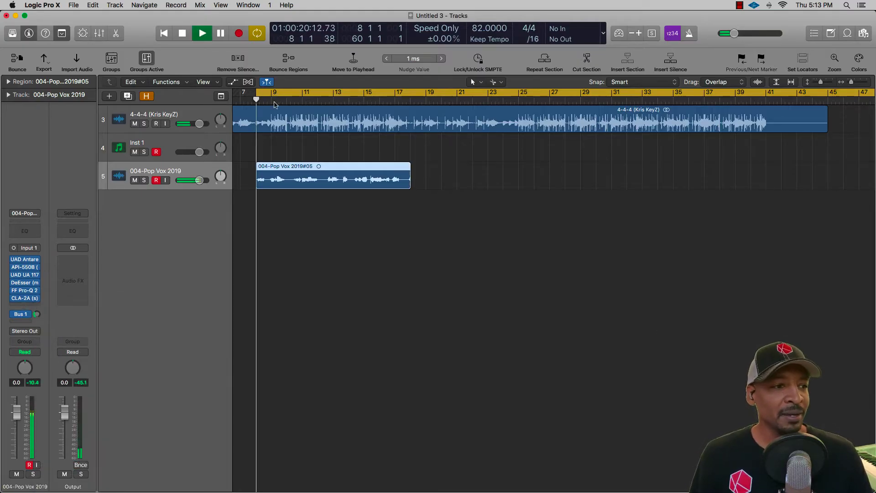
pyautogui.click(30, 261)
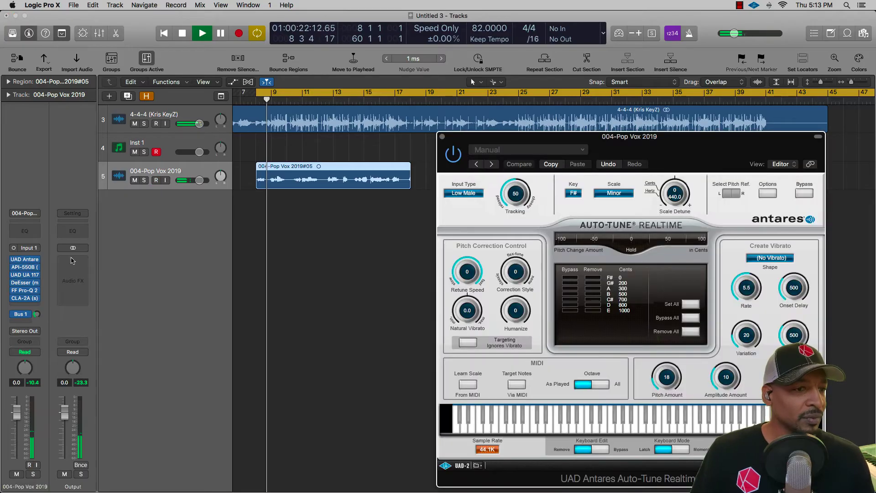
pyautogui.click(441, 135)
pyautogui.scroll(-2, 351, 178)
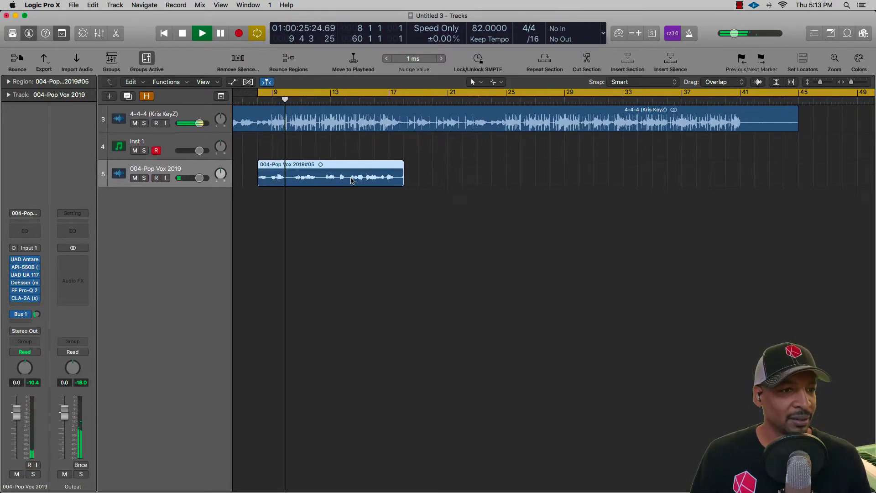
pyautogui.moveTo(737, 34); pyautogui.dragTo(737, 33)
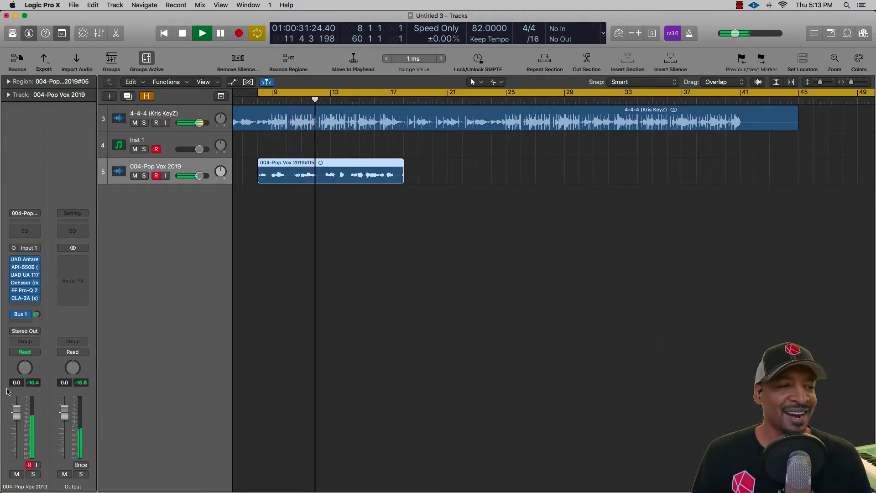
pyautogui.press('space')
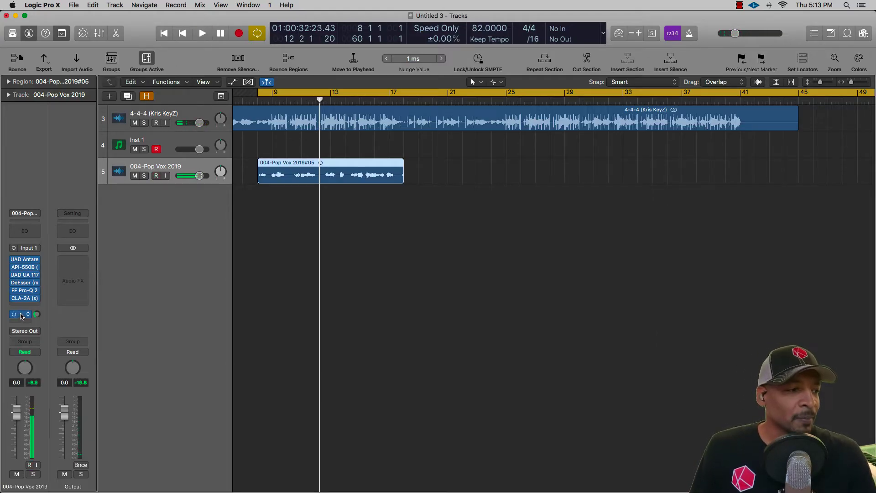
# Insert a stereo Stereo Delay after the CLA-2A on the vocal channel and move its window clear of the channel strips.
pyautogui.click(21, 315)
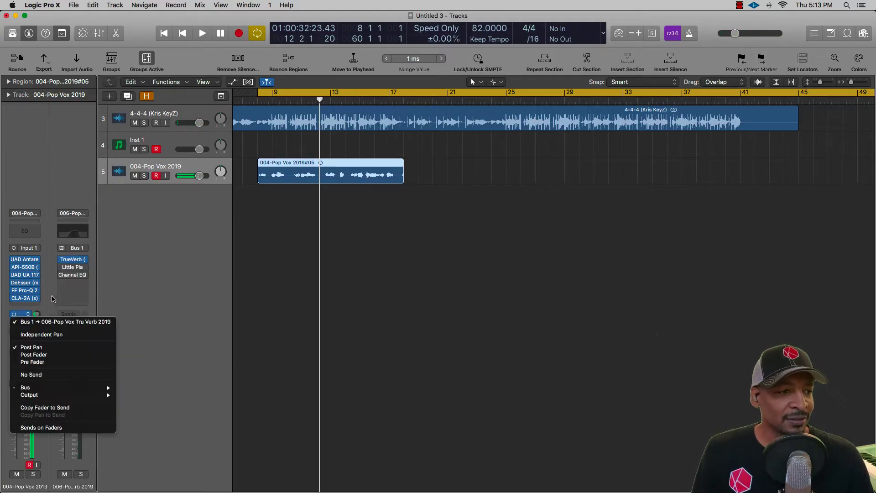
pyautogui.click(36, 305)
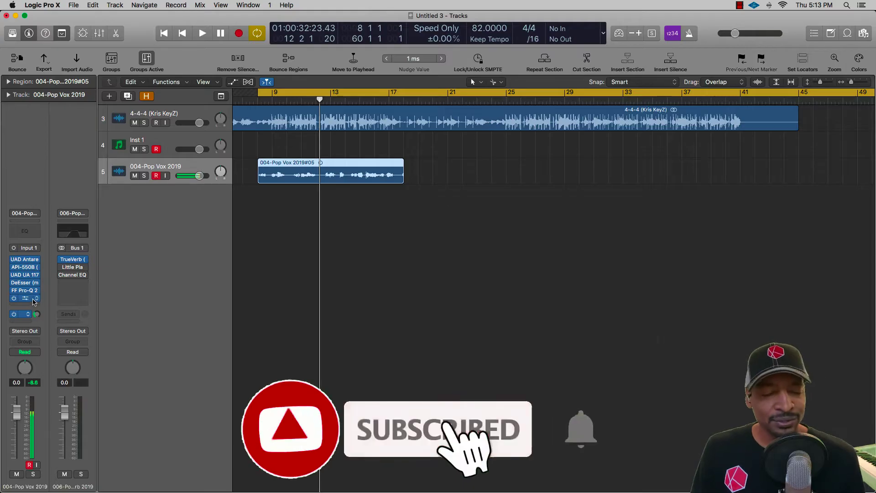
pyautogui.click(38, 306)
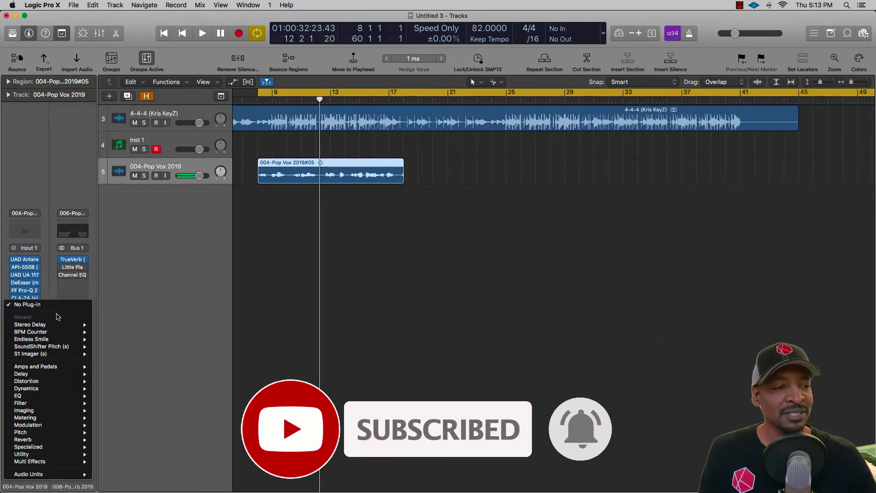
pyautogui.moveTo(59, 326)
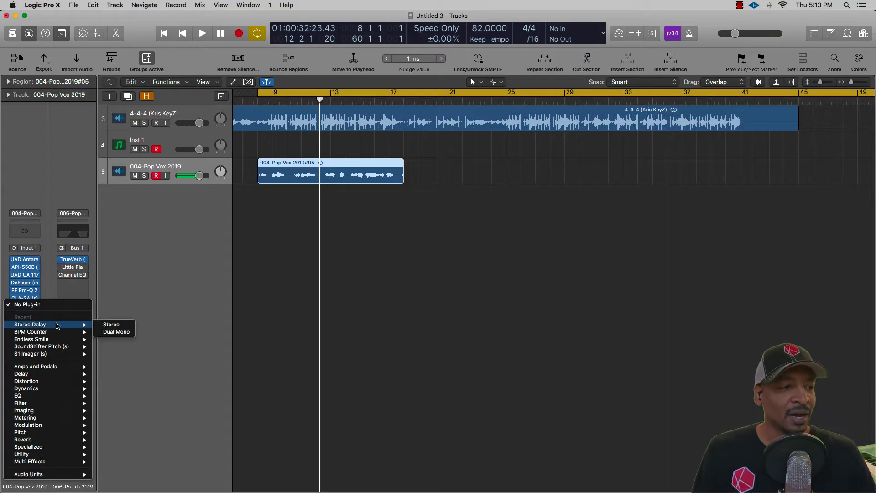
pyautogui.click(110, 324)
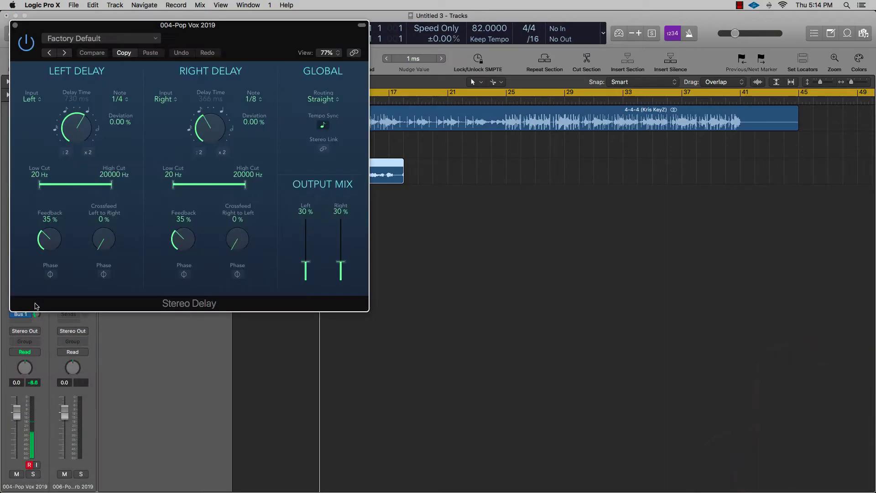
pyautogui.moveTo(163, 65); pyautogui.dragTo(623, 181)
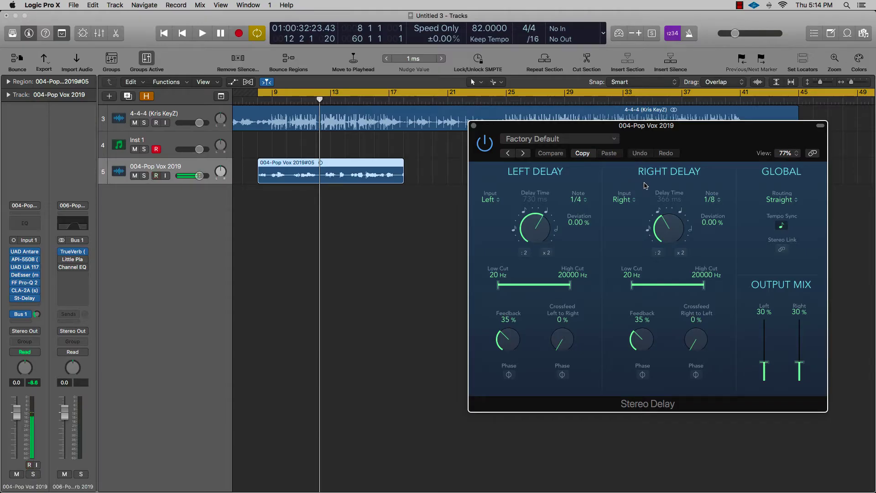
# Play the vocal with the delay from bar 8 and move the cycle range's start to bar 9.
pyautogui.click(258, 94)
pyautogui.press('space')
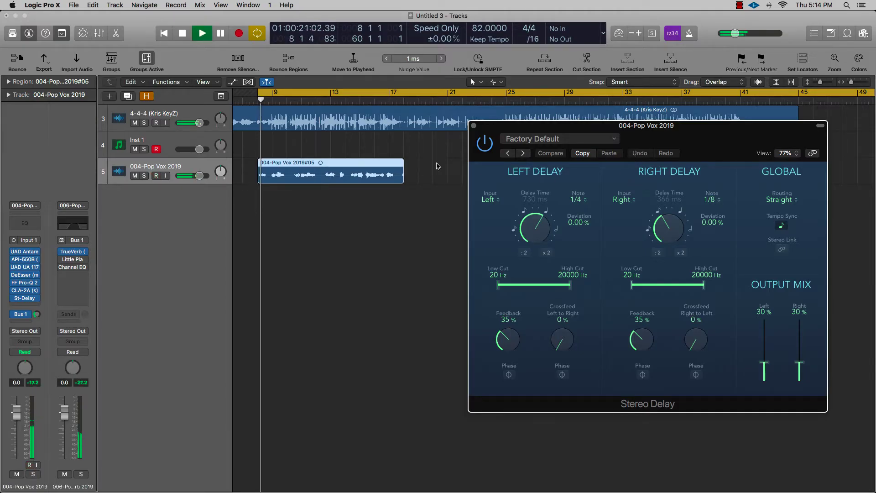
pyautogui.moveTo(259, 93); pyautogui.dragTo(274, 94)
pyautogui.scroll(3, 259, 204)
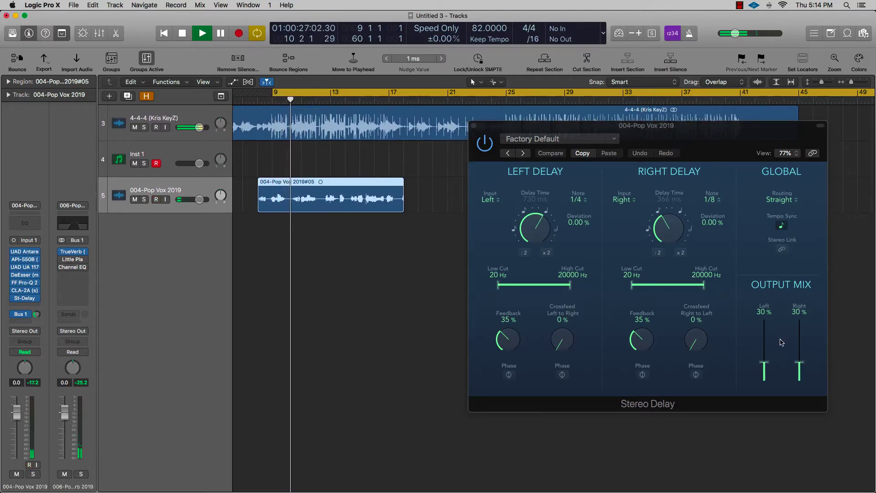
# Set the Stereo Delay's feedback to 14% left and 21% right, and its output mix to 21% left and 19% right.
pyautogui.moveTo(764, 363)
pyautogui.mouseDown()
pyautogui.moveTo(765, 353)
pyautogui.moveTo(800, 357)
pyautogui.moveTo(768, 363)
pyautogui.mouseUp()
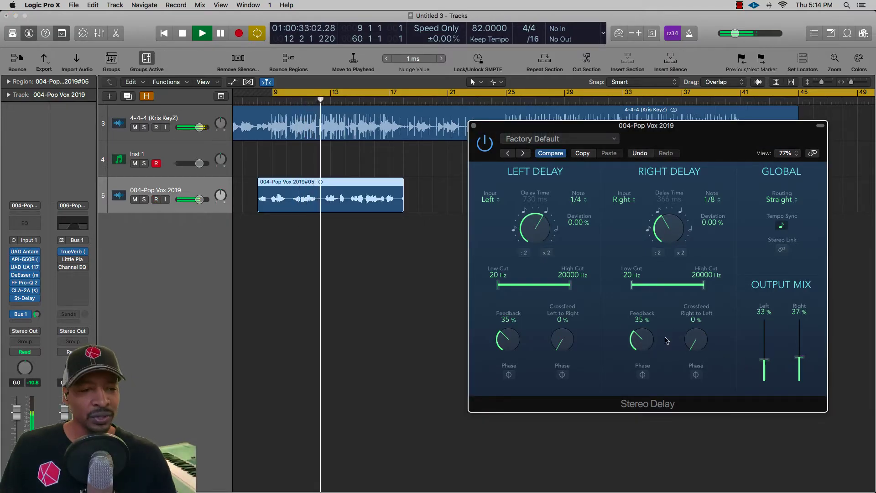
pyautogui.moveTo(642, 342); pyautogui.dragTo(642, 358)
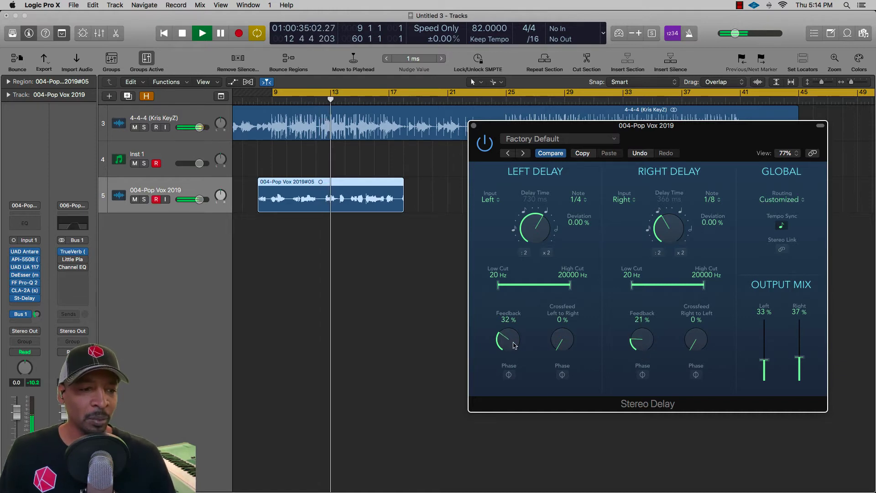
pyautogui.moveTo(508, 341); pyautogui.dragTo(509, 370)
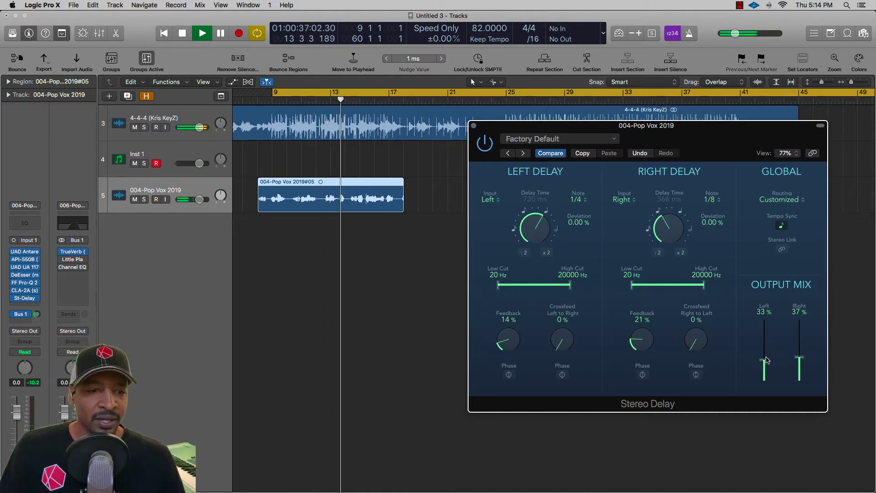
pyautogui.moveTo(765, 361)
pyautogui.mouseDown()
pyautogui.moveTo(803, 369)
pyautogui.moveTo(766, 375)
pyautogui.mouseUp()
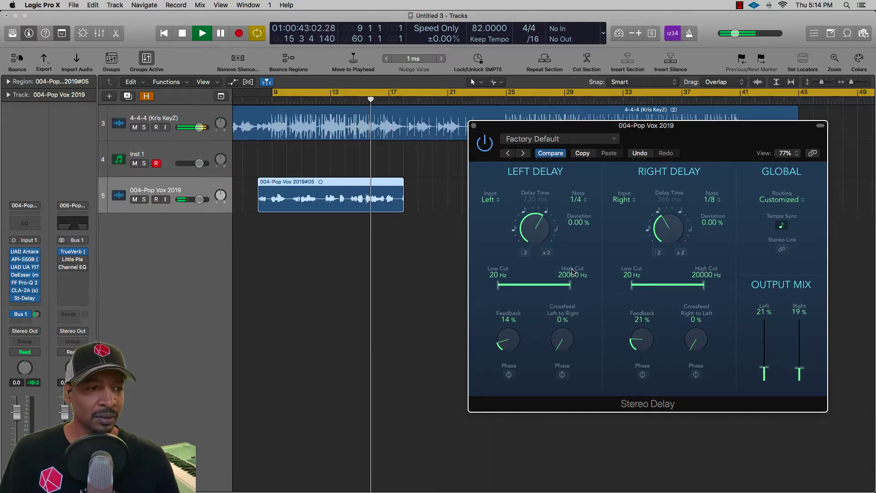
# Set the left delay's low cut to 68 Hz, high cut to 10600 Hz, feedback to 11% and output mix to 37%, and stop playback.
pyautogui.press('super+Right')
pyautogui.press('super+Right')
pyautogui.press('super+Right')
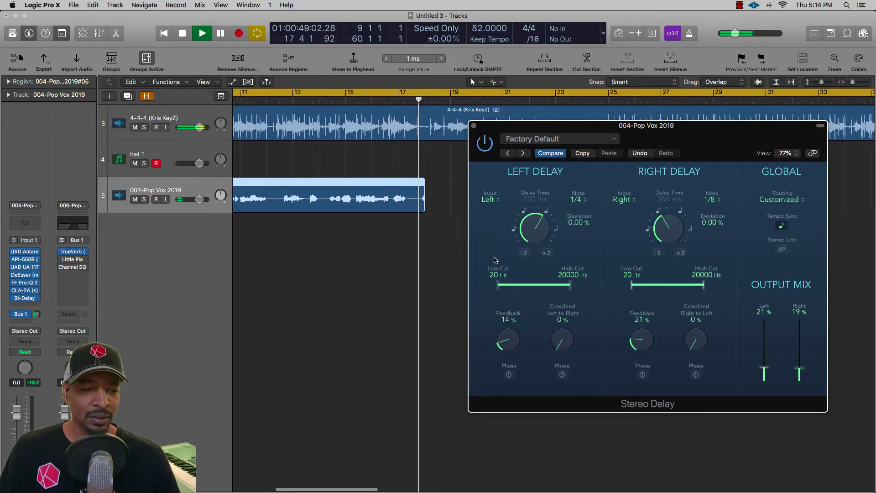
pyautogui.press('space')
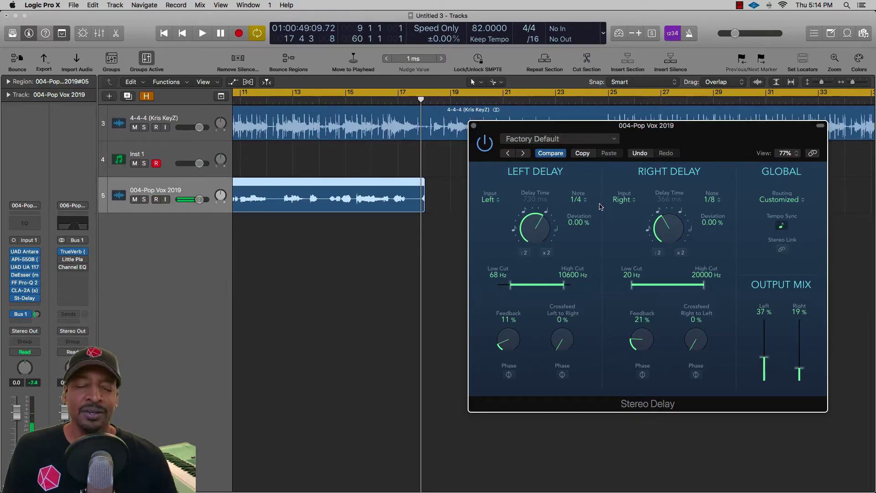
# Replay from bar 9, setting feedback to 16% left and 31% right, right low cut to 550 Hz and output mix to 32% left, 18% right.
pyautogui.click(441, 257)
pyautogui.press('space')
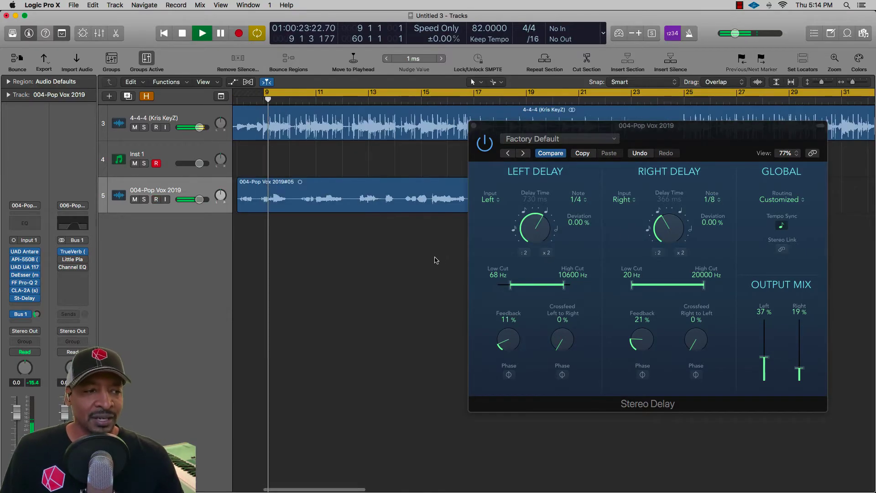
pyautogui.moveTo(764, 359); pyautogui.dragTo(799, 372)
pyautogui.moveTo(645, 340); pyautogui.dragTo(647, 332)
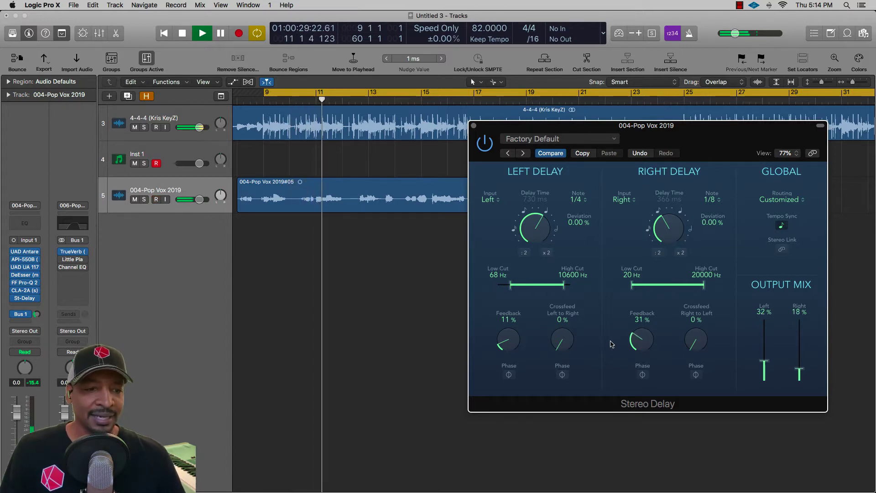
pyautogui.moveTo(512, 348); pyautogui.dragTo(512, 339)
pyautogui.moveTo(632, 284); pyautogui.dragTo(667, 286)
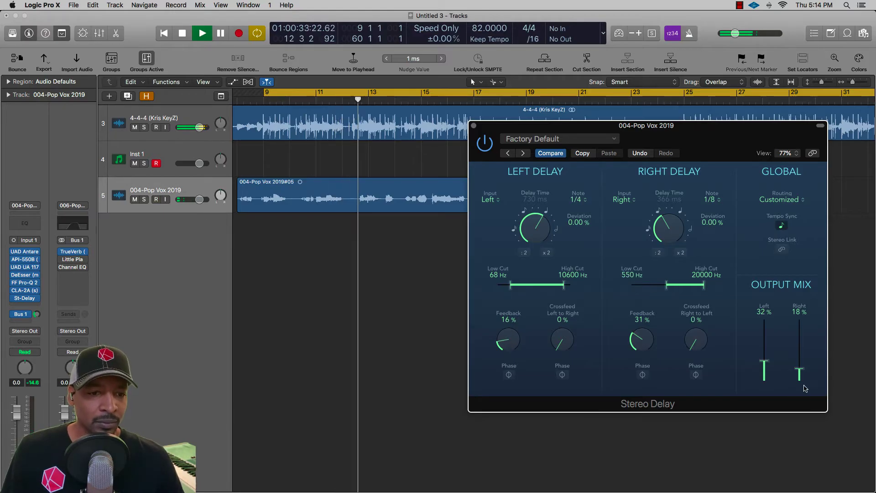
# Set feedback to 21% left and 54% right, left high cut 20000 Hz, right low cut 54 Hz, output mix 17% and 23%, and close the plug-in.
pyautogui.moveTo(799, 369)
pyautogui.mouseDown()
pyautogui.moveTo(799, 362)
pyautogui.moveTo(763, 370)
pyautogui.moveTo(800, 372)
pyautogui.mouseUp()
pyautogui.moveTo(641, 342); pyautogui.dragTo(653, 341)
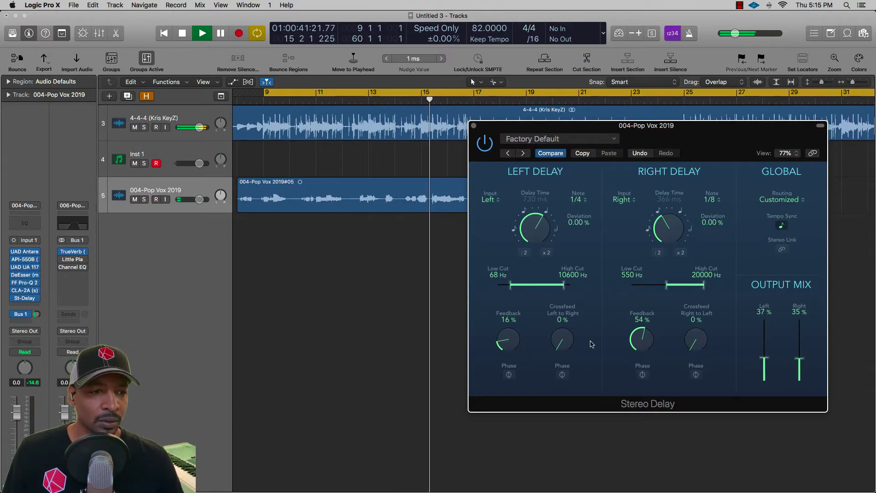
pyautogui.moveTo(516, 341); pyautogui.dragTo(508, 334)
pyautogui.moveTo(564, 285); pyautogui.dragTo(642, 285)
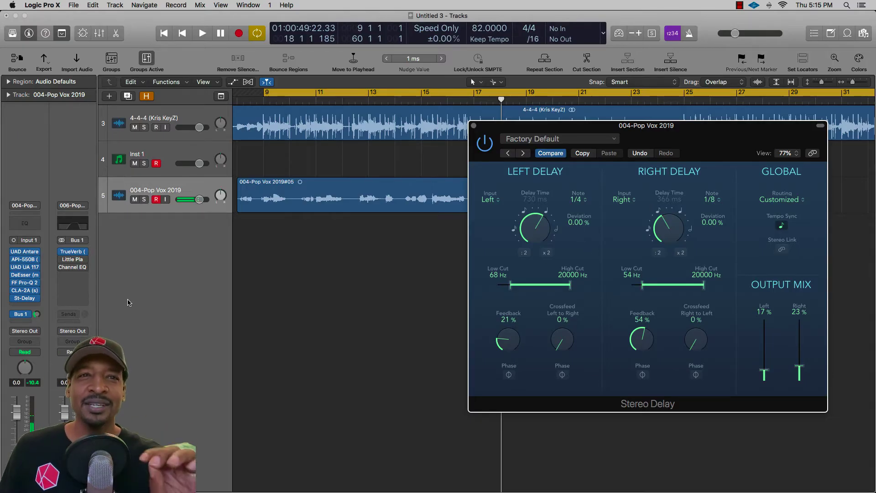
pyautogui.click(474, 126)
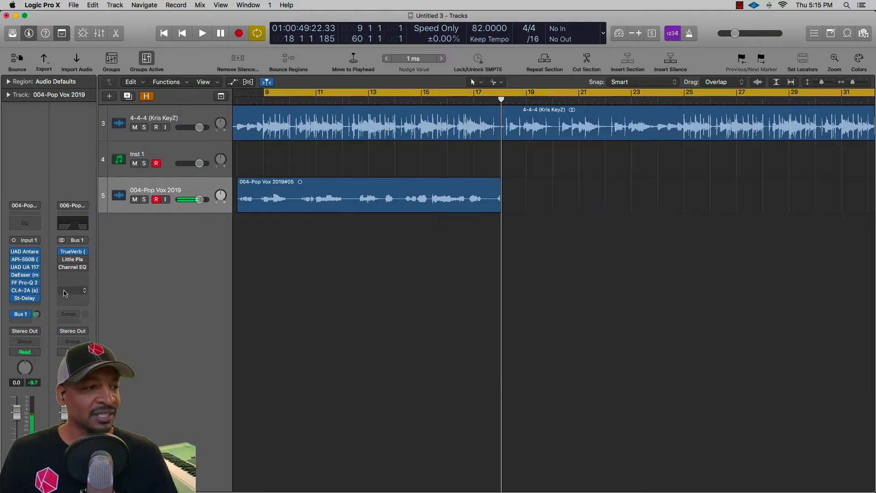
# Add a send to Bus 2 on the vocal track and copy the bypassed Stereo Delay onto the new aux channel.
pyautogui.click(21, 314)
pyautogui.moveTo(34, 333)
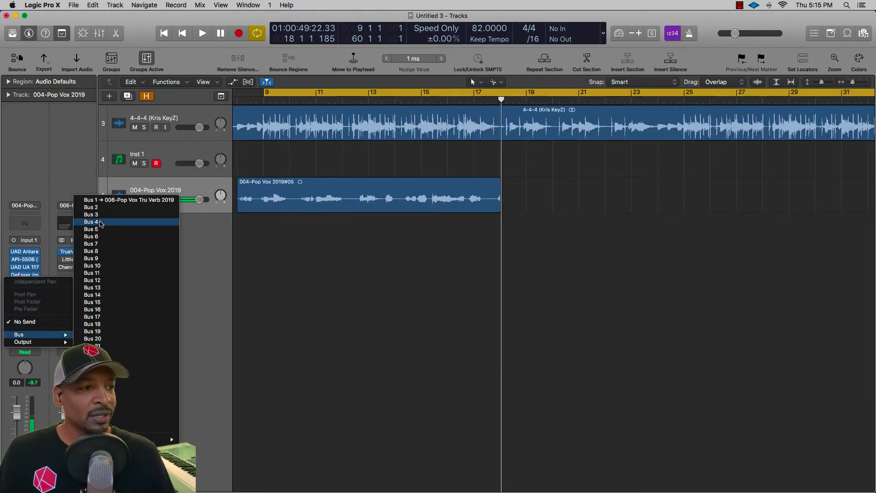
pyautogui.click(109, 209)
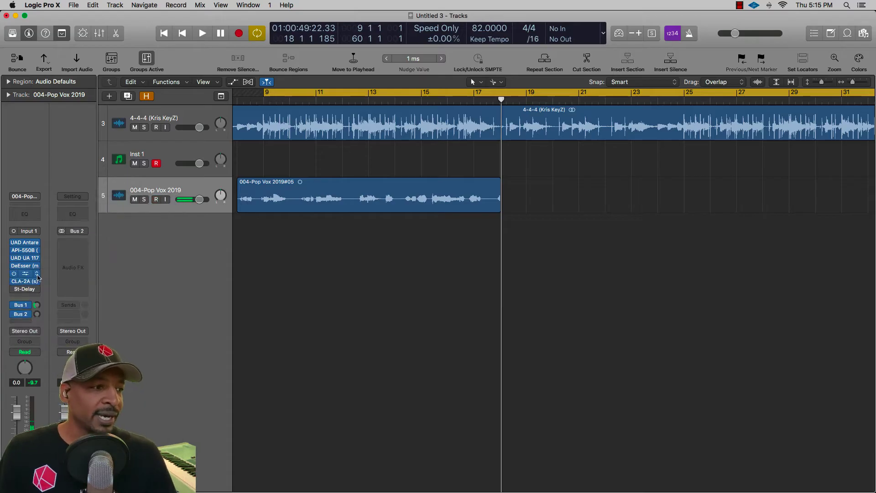
pyautogui.moveTo(49, 284); pyautogui.dragTo(79, 247)
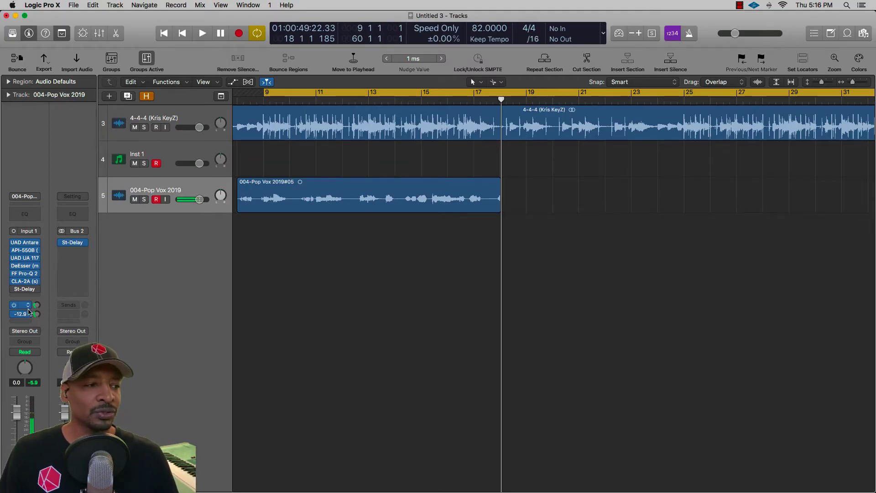
# Start playback, open the Stereo Delay on the Bus 2 aux, and reposition its window so all controls and the channel strips show.
pyautogui.press('space')
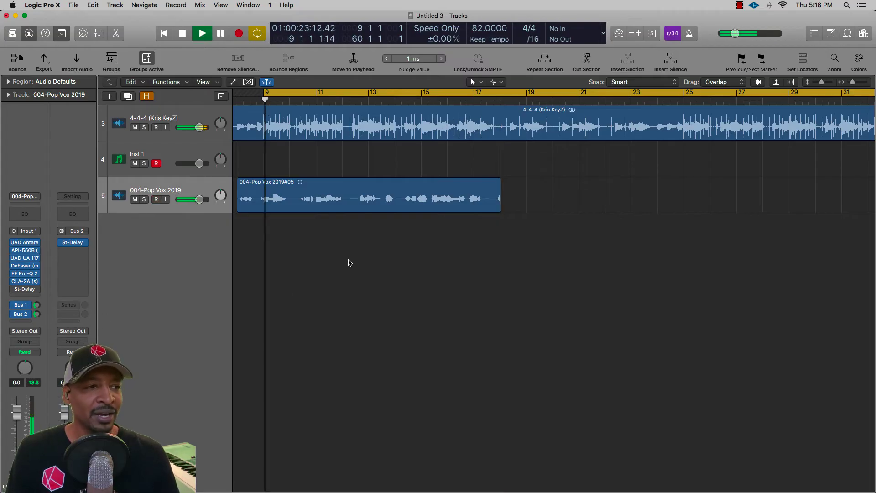
pyautogui.click(73, 242)
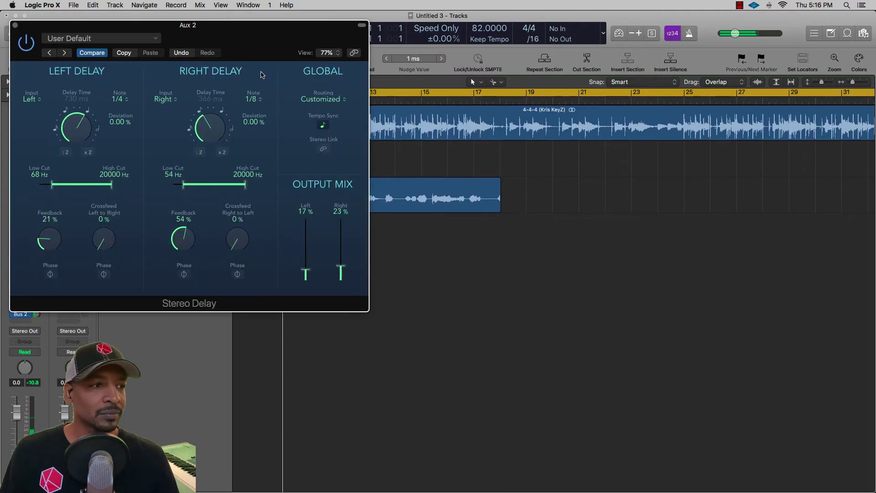
pyautogui.moveTo(194, 15); pyautogui.dragTo(207, 4)
pyautogui.moveTo(154, 27); pyautogui.dragTo(580, 237)
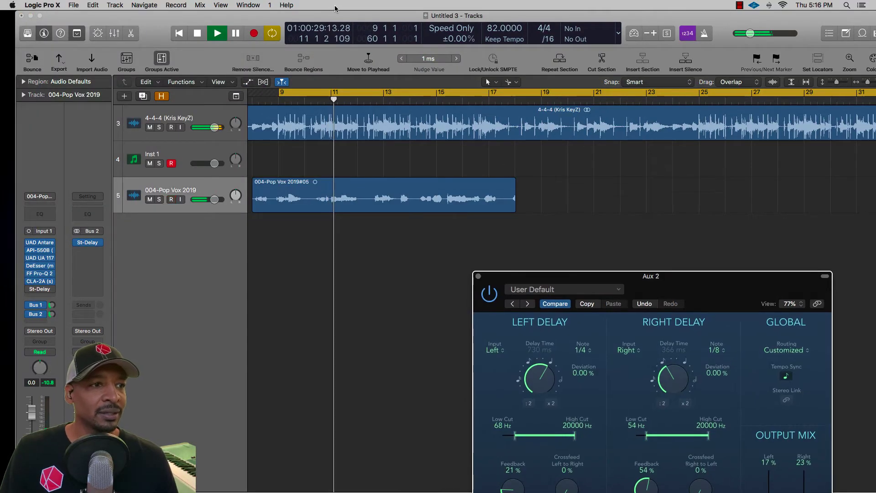
pyautogui.moveTo(320, 13)
pyautogui.mouseDown()
pyautogui.moveTo(296, 13)
pyautogui.moveTo(305, 13)
pyautogui.mouseUp()
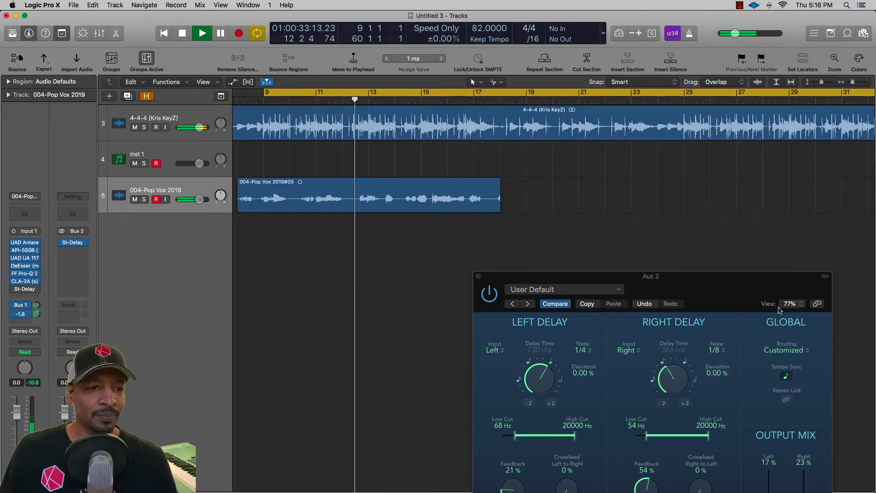
pyautogui.moveTo(487, 272); pyautogui.dragTo(451, 118)
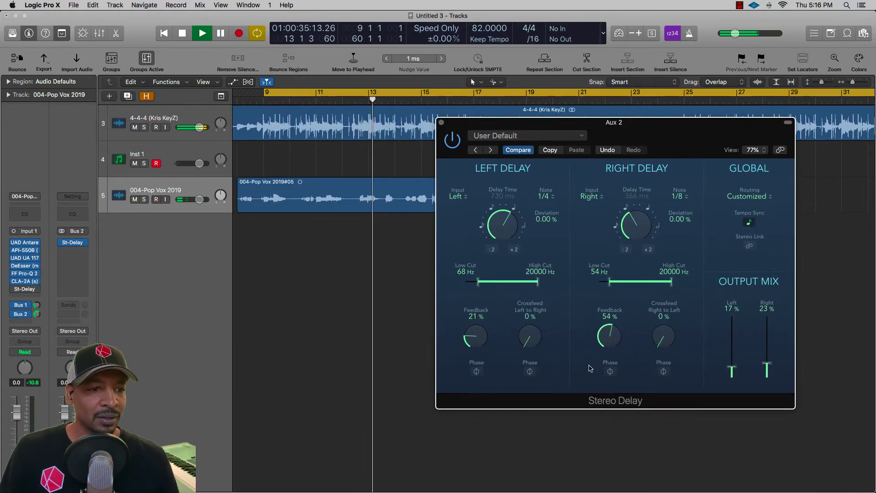
# Set the aux Stereo Delay's output mix to 54% left and 53% right, and stop playback.
pyautogui.moveTo(735, 342); pyautogui.dragTo(737, 319)
pyautogui.moveTo(767, 363); pyautogui.dragTo(770, 342)
pyautogui.press('space')
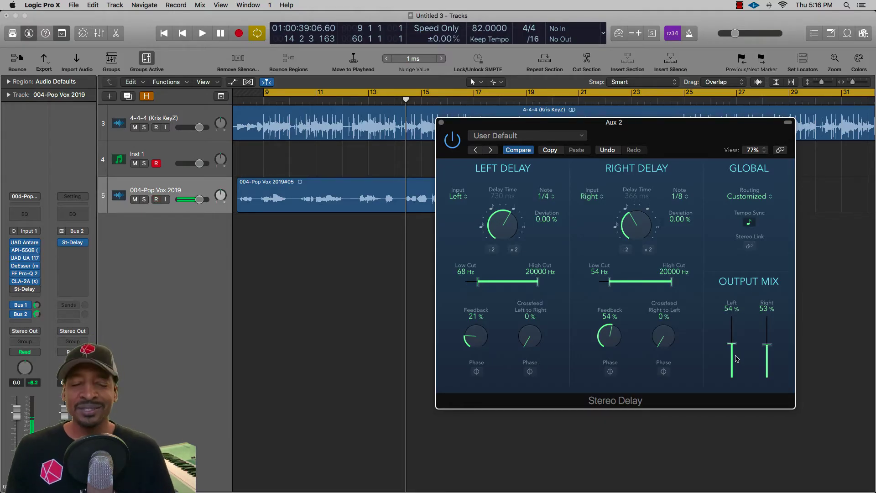
# Replay the section, setting the left delay's feedback to 23% and the output mix to 50% on both sides.
pyautogui.click(369, 251)
pyautogui.press('space')
pyautogui.moveTo(477, 342); pyautogui.dragTo(478, 337)
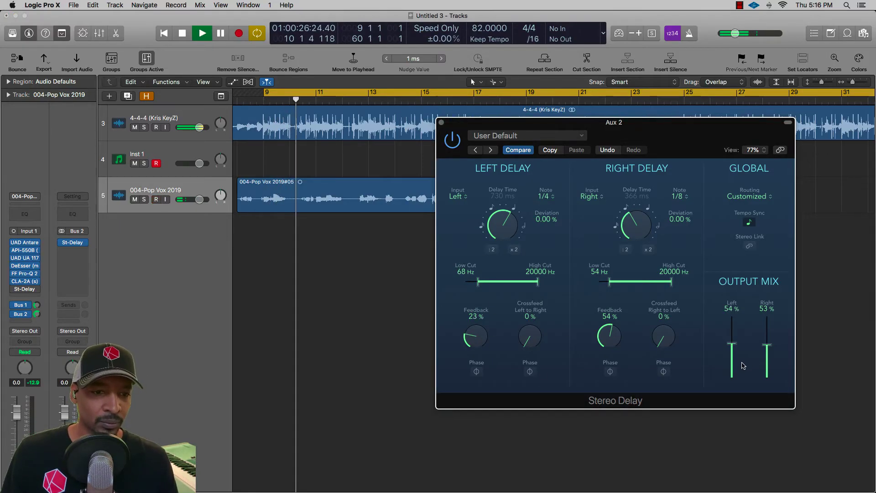
pyautogui.moveTo(734, 364); pyautogui.dragTo(771, 360)
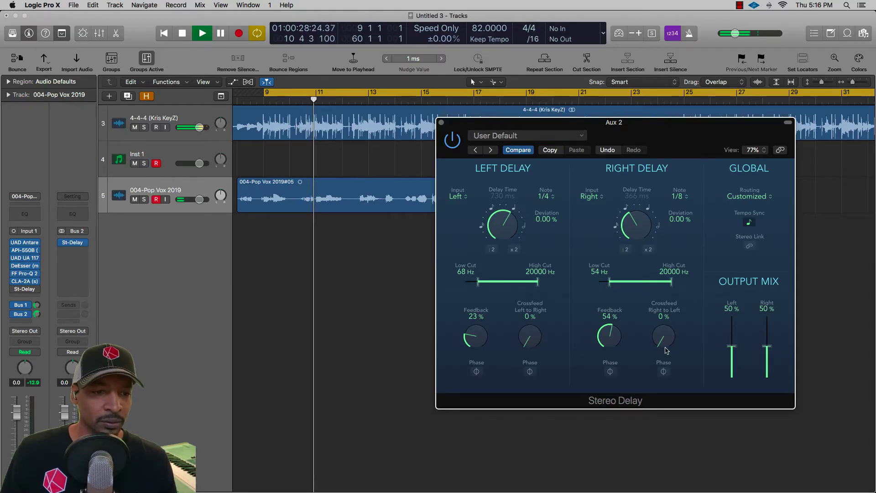
# Set the right delay's feedback to 45% and low cut to 580 Hz, and the left delay's low cut to 120 Hz and feedback to 38%.
pyautogui.moveTo(609, 338); pyautogui.dragTo(606, 346)
pyautogui.moveTo(611, 284); pyautogui.dragTo(671, 284)
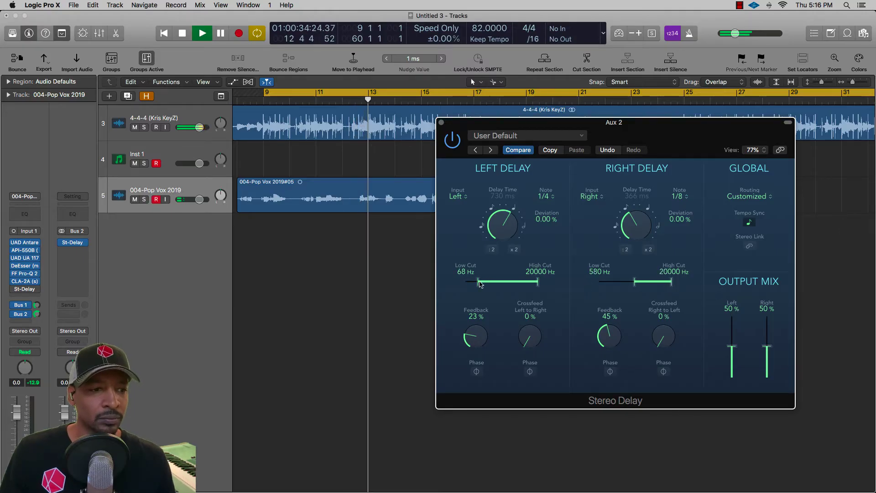
pyautogui.moveTo(479, 284); pyautogui.dragTo(485, 284)
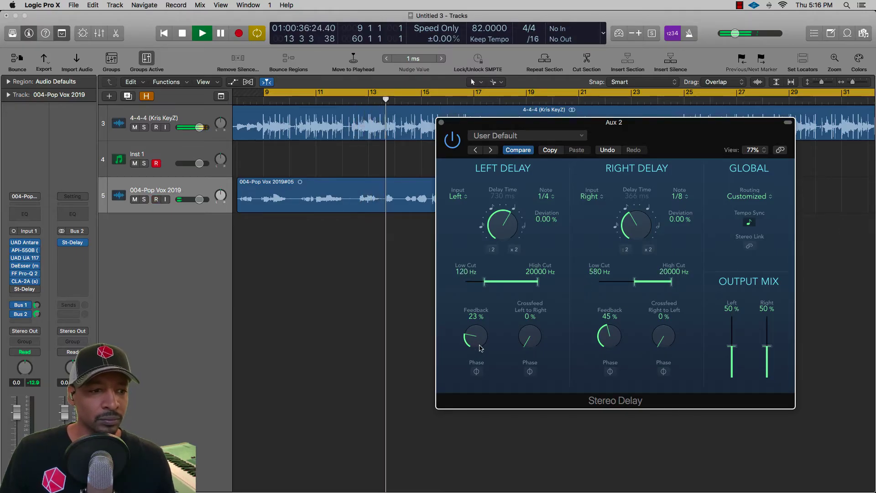
pyautogui.moveTo(480, 348); pyautogui.dragTo(482, 327)
# Stop playback and set the Stereo Delay's output mix to 45% left and 51% right.
pyautogui.moveTo(775, 371); pyautogui.dragTo(732, 372)
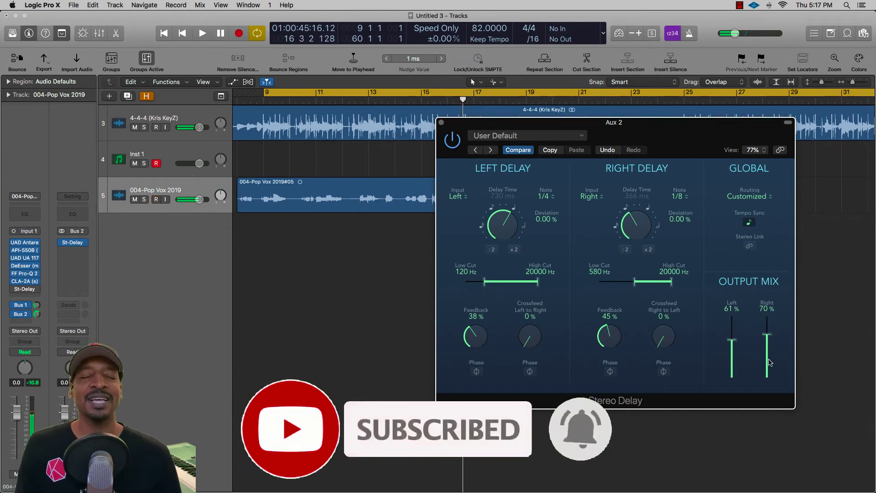
pyautogui.moveTo(732, 340); pyautogui.dragTo(732, 351)
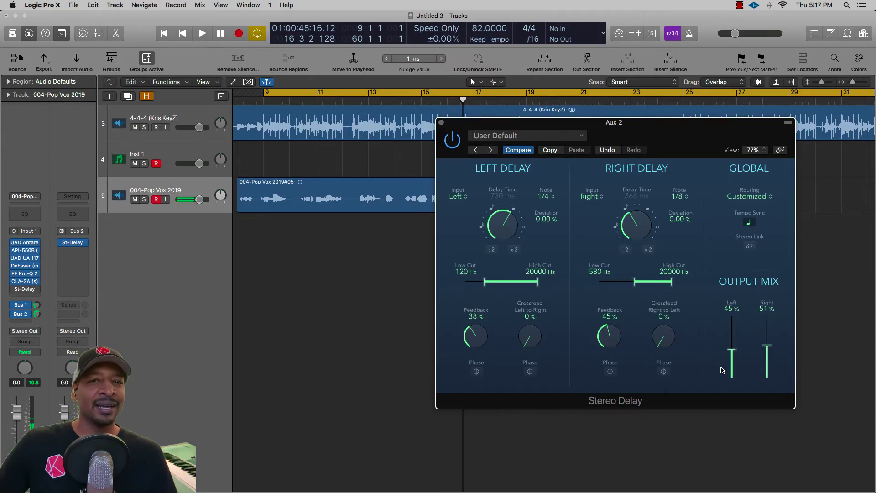
pyautogui.hotkey('alt', 'ctrl', 'r')
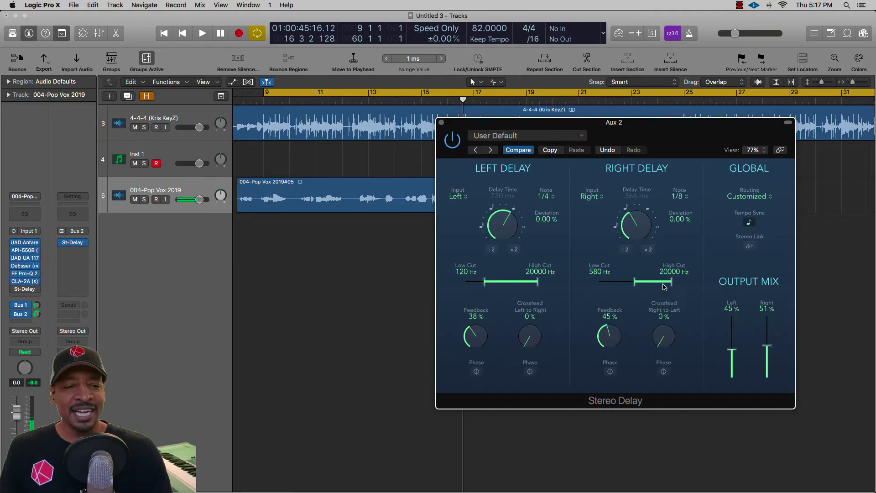
# Lower the right delay's low cut to 230 Hz.
pyautogui.moveTo(638, 287)
pyautogui.mouseDown()
pyautogui.moveTo(590, 289)
pyautogui.moveTo(638, 286)
pyautogui.mouseUp()
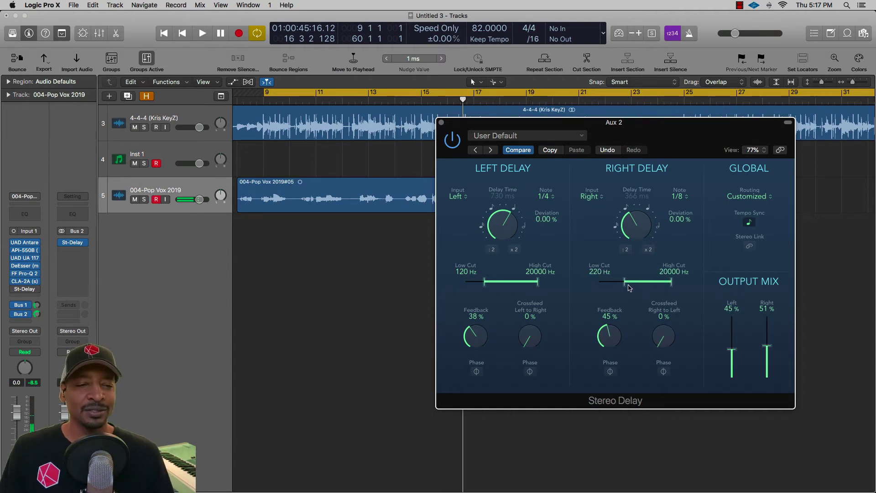
pyautogui.moveTo(630, 287); pyautogui.dragTo(632, 286)
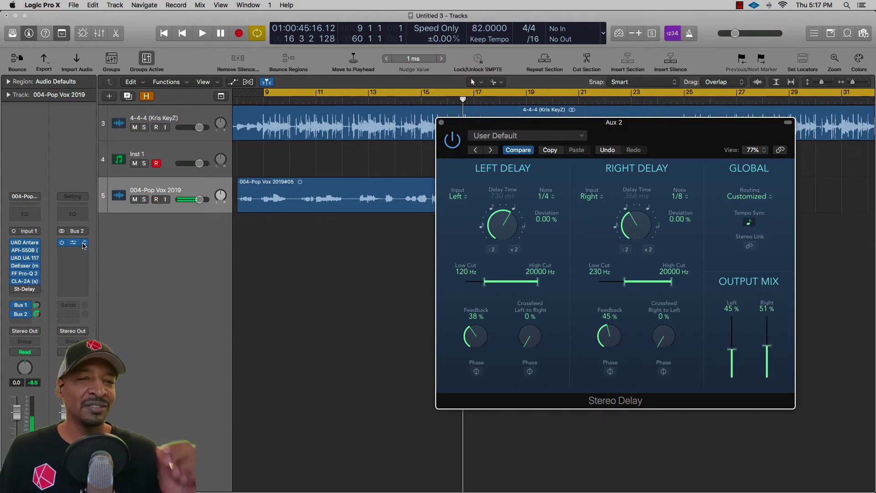
pyautogui.click(347, 261)
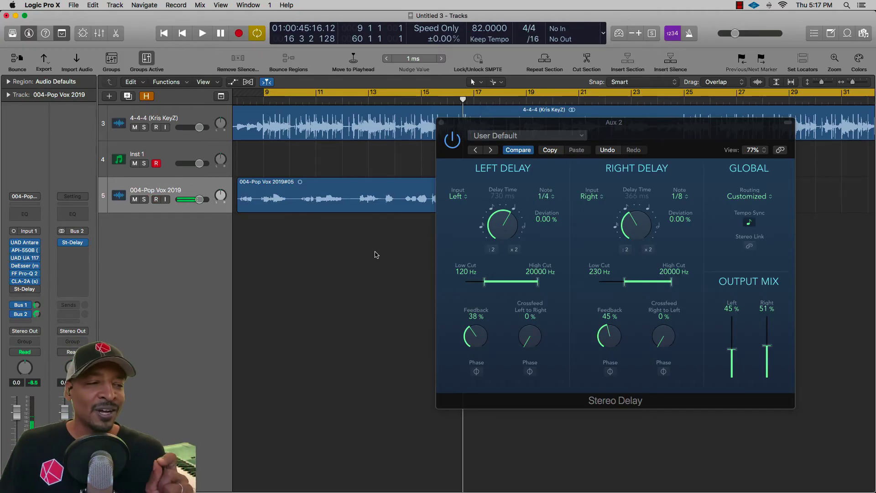
# Replay the section, setting the output mix to 62% left and 63% right and the low cuts to 81 Hz left and 100 Hz right.
pyautogui.moveTo(730, 357); pyautogui.dragTo(769, 350)
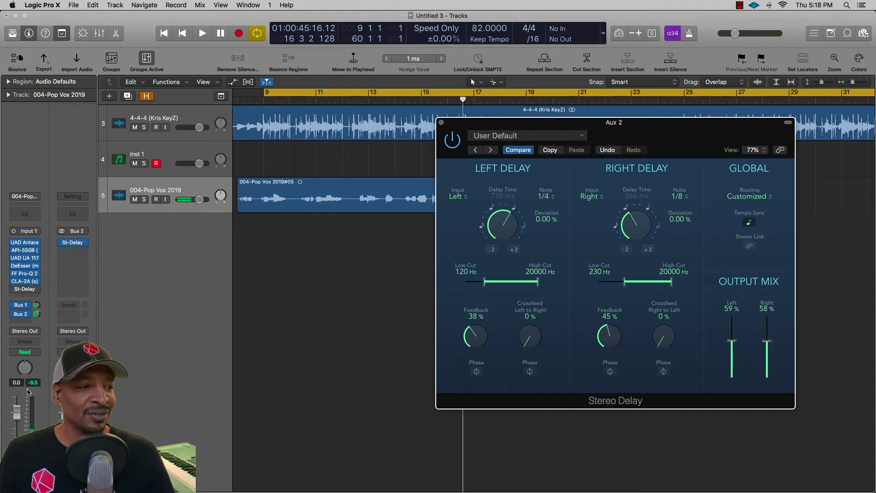
pyautogui.click(221, 338)
pyautogui.click(262, 298)
pyautogui.press('space')
pyautogui.moveTo(732, 350); pyautogui.dragTo(768, 349)
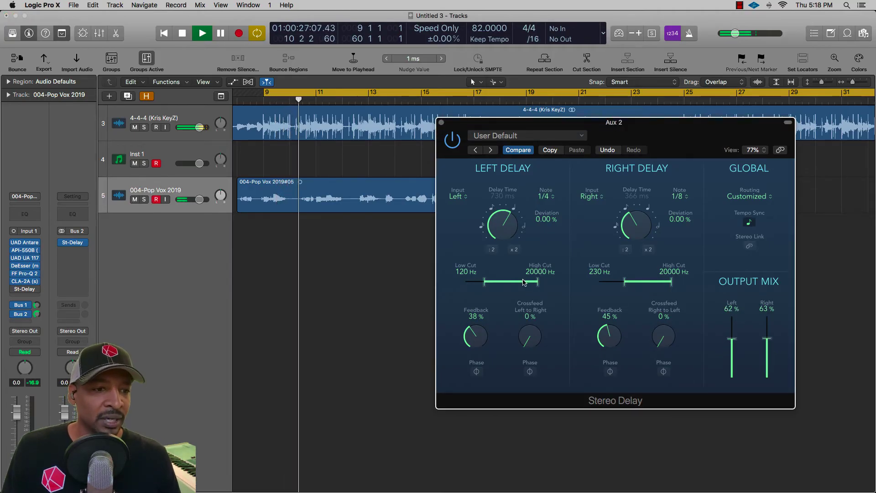
pyautogui.moveTo(484, 281); pyautogui.dragTo(480, 281)
pyautogui.moveTo(626, 282); pyautogui.dragTo(617, 283)
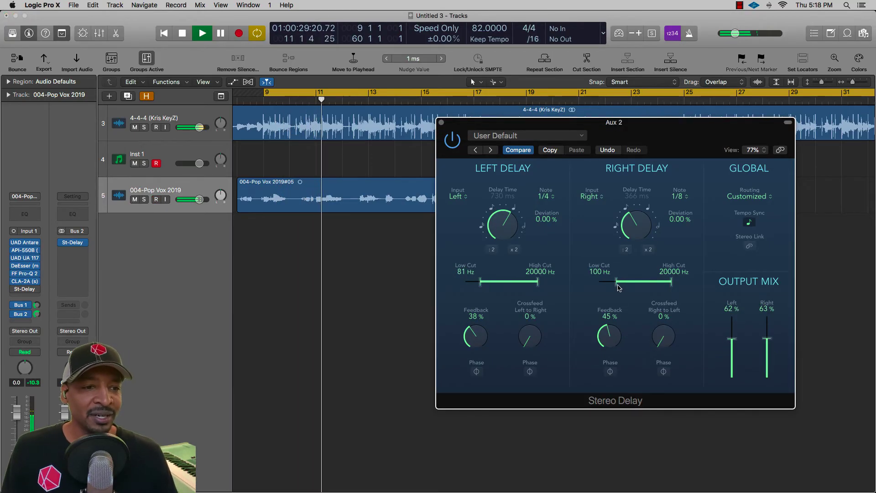
# Add a Channel EQ after the delay on the Bus 2 aux and enable its low-cut and high-cut filters, narrowing the passband from both ends.
pyautogui.click(73, 213)
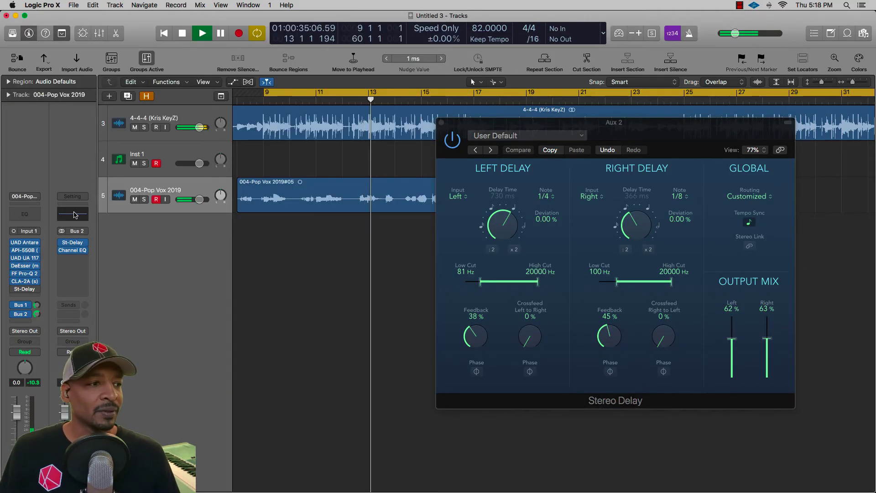
pyautogui.click(73, 213)
pyautogui.click(40, 69)
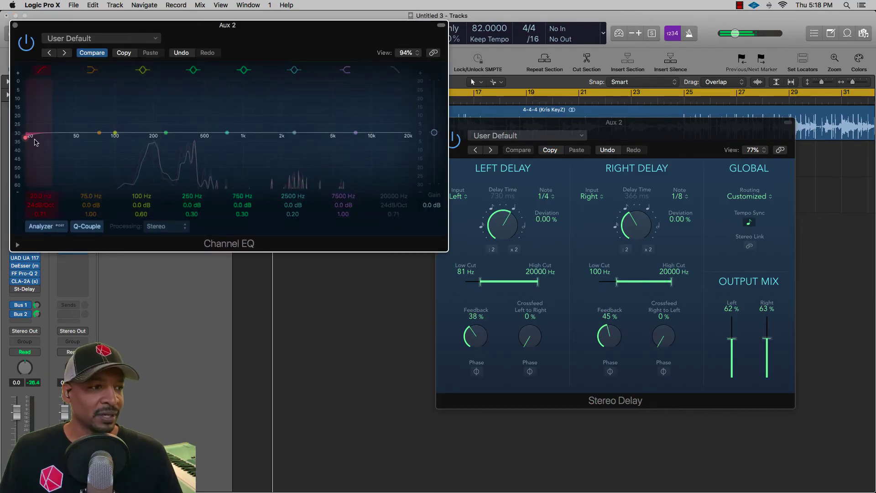
pyautogui.moveTo(30, 136); pyautogui.dragTo(221, 137)
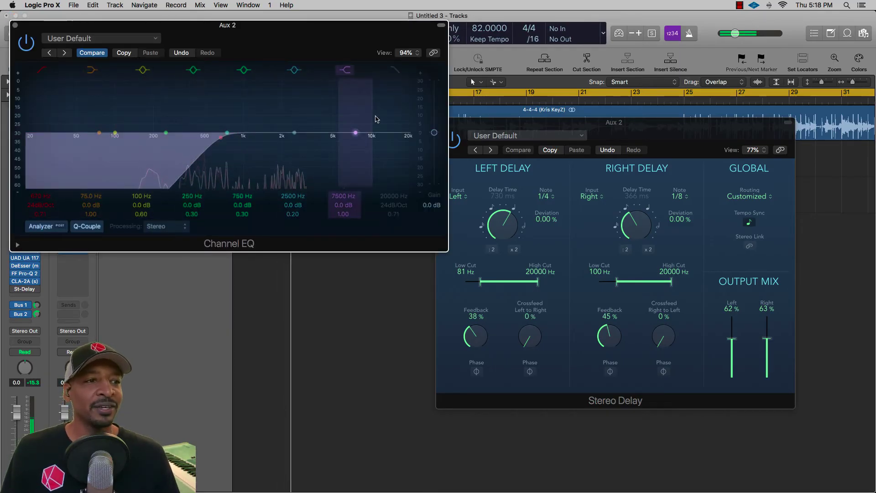
pyautogui.click(399, 72)
pyautogui.moveTo(408, 156); pyautogui.dragTo(331, 155)
# Narrow the Channel EQ's passband further, moving the 750 Hz band to 910 Hz at +0.5 dB and boosting the 2500 Hz band to +10.5 dB at 2250 Hz.
pyautogui.moveTo(209, 174); pyautogui.dragTo(246, 174)
pyautogui.moveTo(294, 132); pyautogui.dragTo(299, 117)
pyautogui.moveTo(225, 184); pyautogui.dragTo(254, 168)
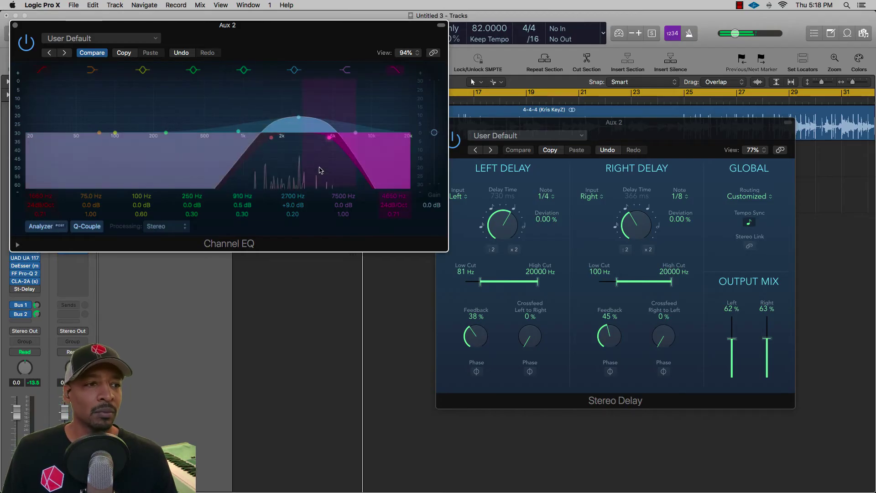
pyautogui.moveTo(322, 169); pyautogui.dragTo(336, 169)
pyautogui.moveTo(260, 176)
pyautogui.mouseDown()
pyautogui.moveTo(274, 177)
pyautogui.moveTo(280, 159)
pyautogui.moveTo(266, 168)
pyautogui.mouseUp()
pyautogui.moveTo(347, 171); pyautogui.dragTo(302, 151)
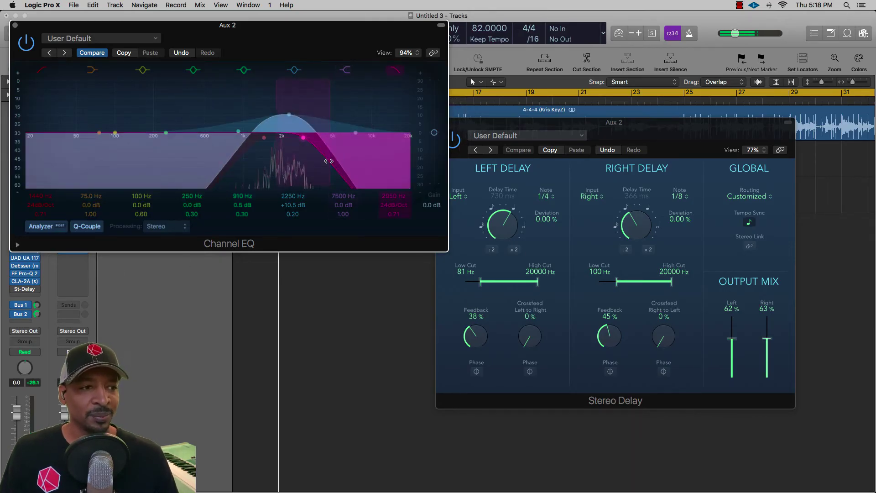
# Set the EQ's low cut to 1000 Hz, high cut to 1820 Hz at 18 dB/Oct and boost to +9.5 dB at 1660 Hz, and close the EQ.
pyautogui.moveTo(328, 156); pyautogui.dragTo(330, 156)
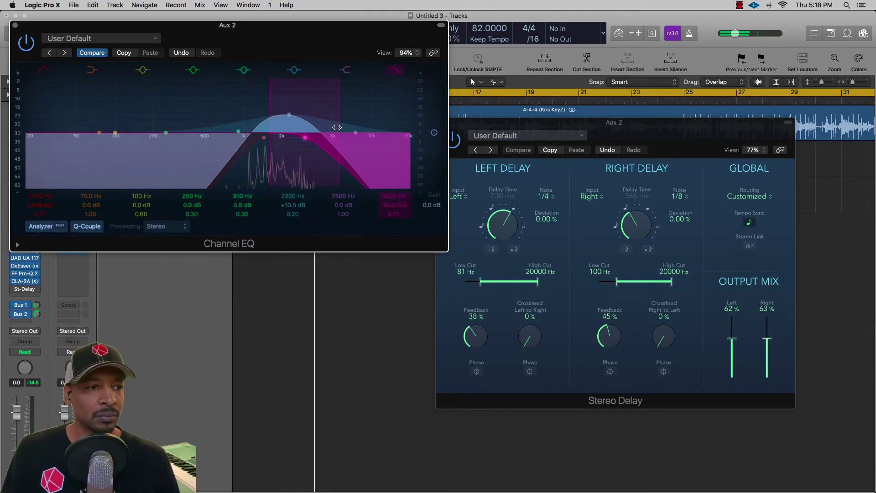
pyautogui.moveTo(335, 127); pyautogui.dragTo(342, 127)
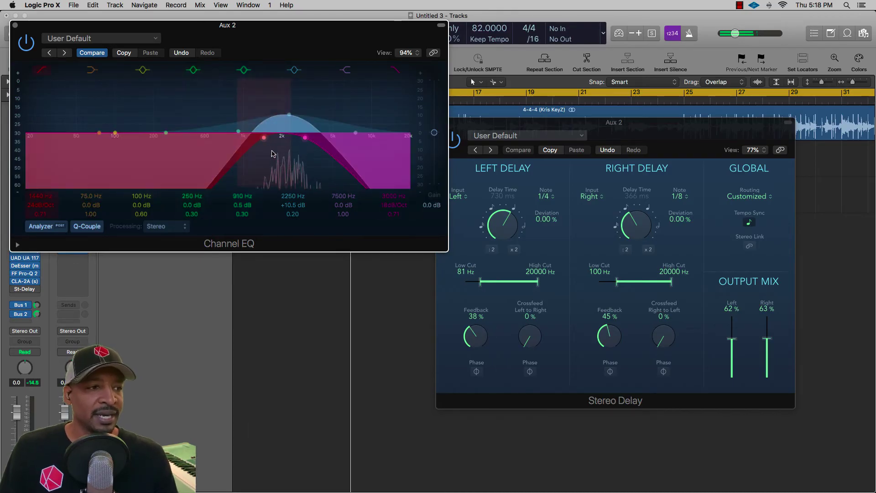
pyautogui.moveTo(262, 161); pyautogui.dragTo(240, 158)
pyautogui.moveTo(333, 177); pyautogui.dragTo(302, 178)
pyautogui.moveTo(288, 115); pyautogui.dragTo(271, 119)
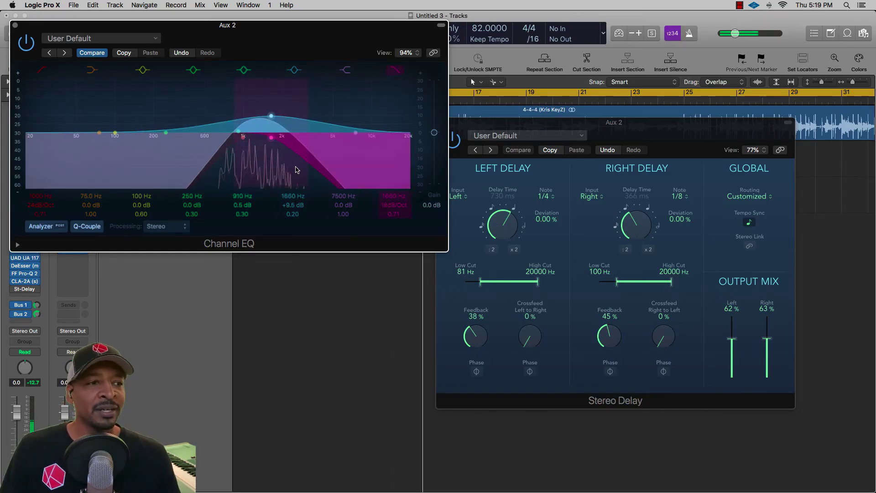
pyautogui.moveTo(320, 161); pyautogui.dragTo(289, 151)
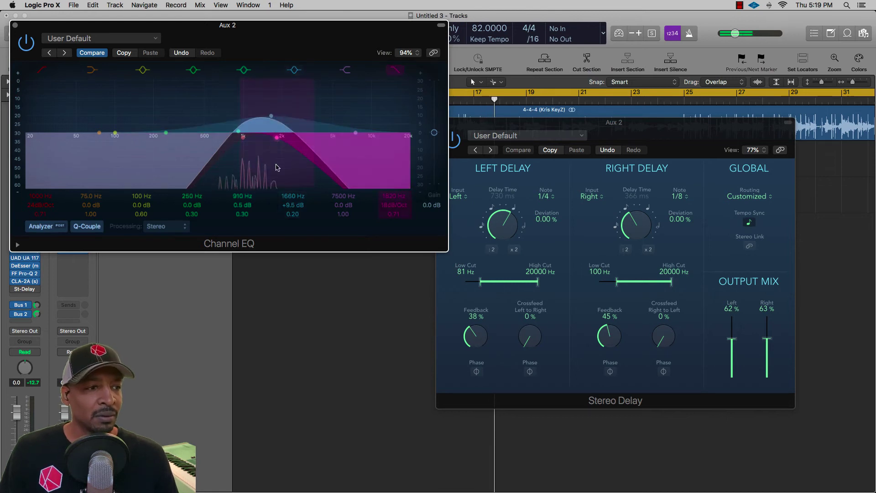
pyautogui.click(15, 25)
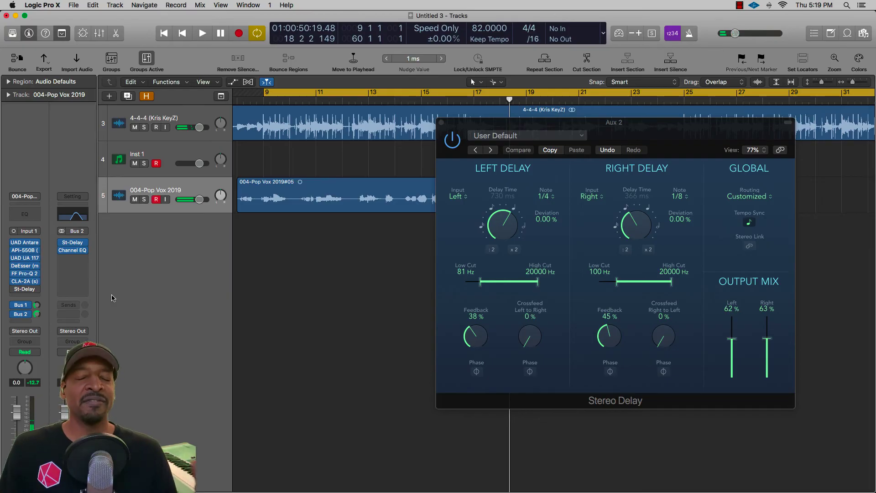